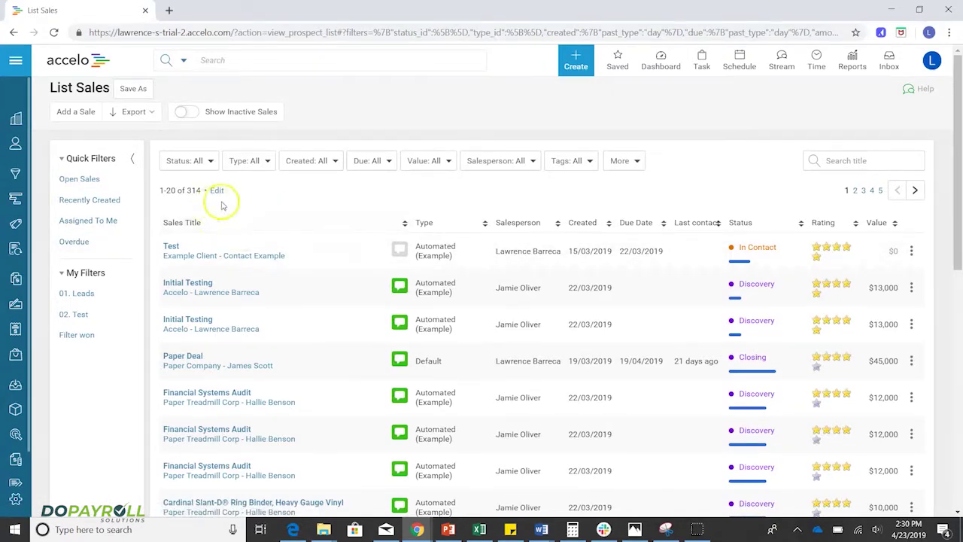
# - Start a new sale and link it to the company Acme Industries Inc
pyautogui.click(105, 154)
pyautogui.click(79, 121)
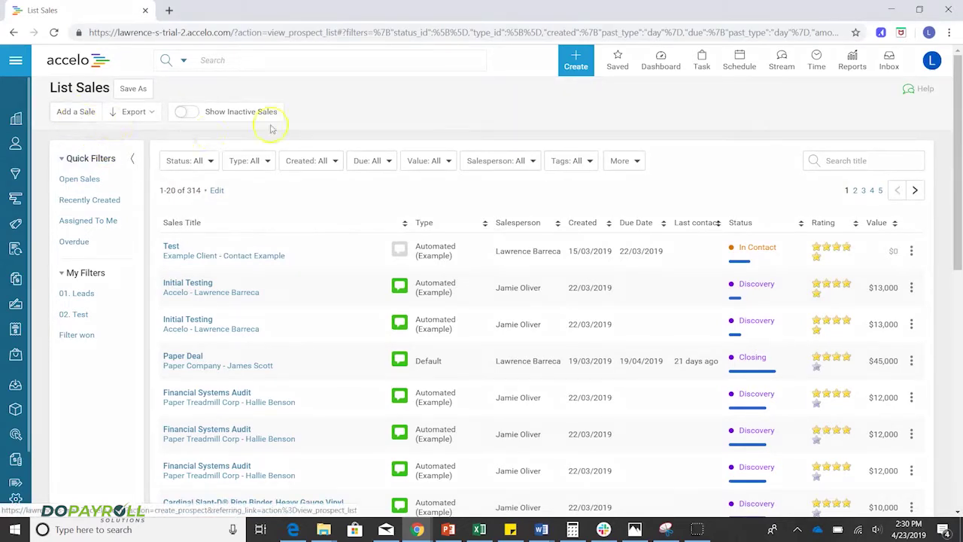
pyautogui.click(575, 64)
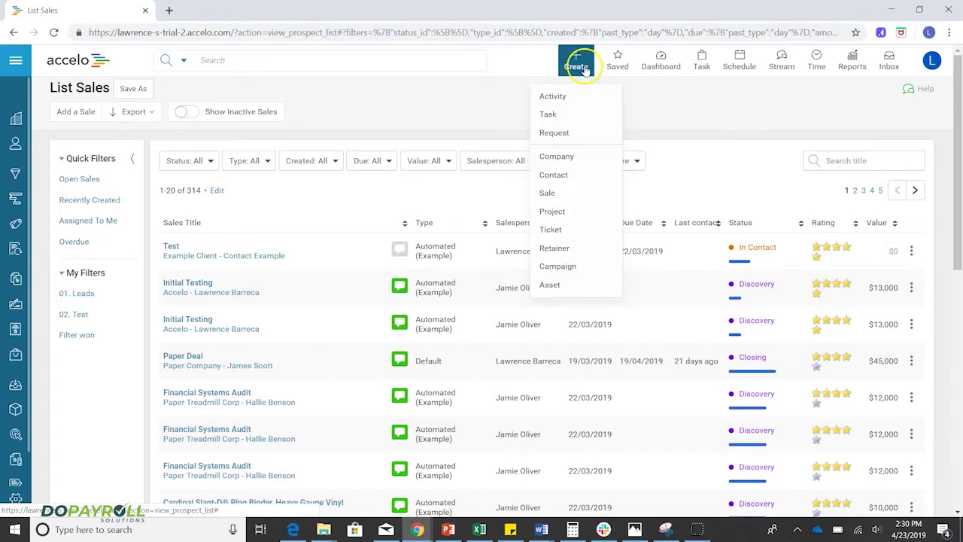
pyautogui.click(574, 193)
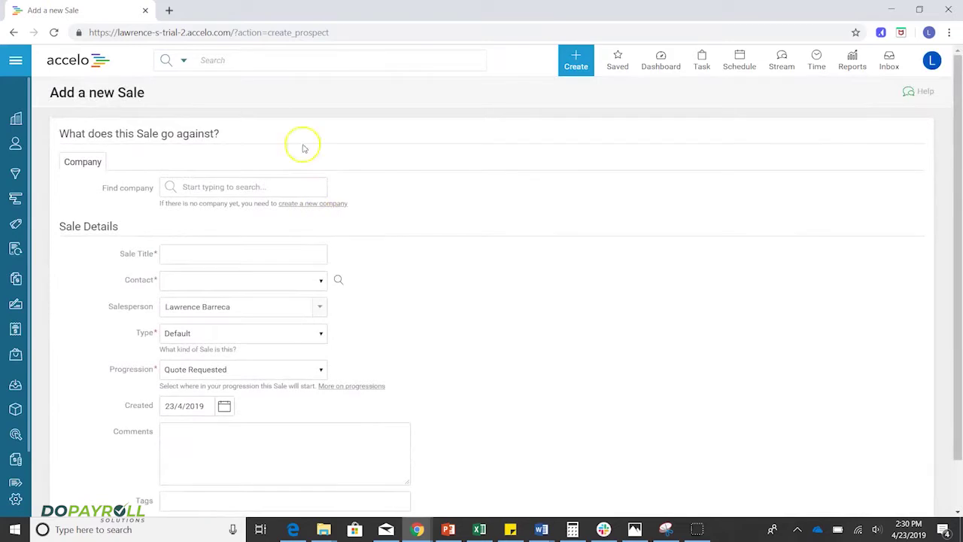
pyautogui.click(202, 190)
pyautogui.write('Acme')
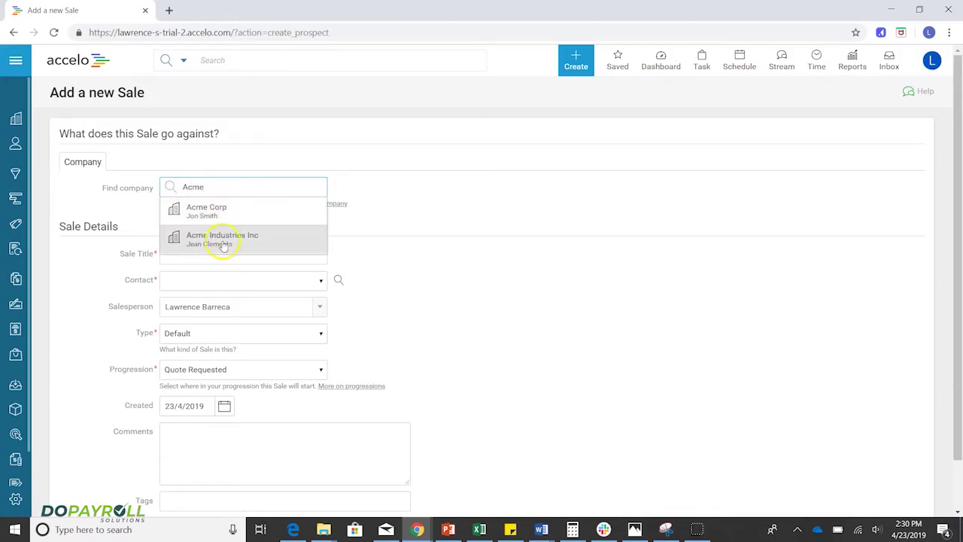
pyautogui.click(227, 239)
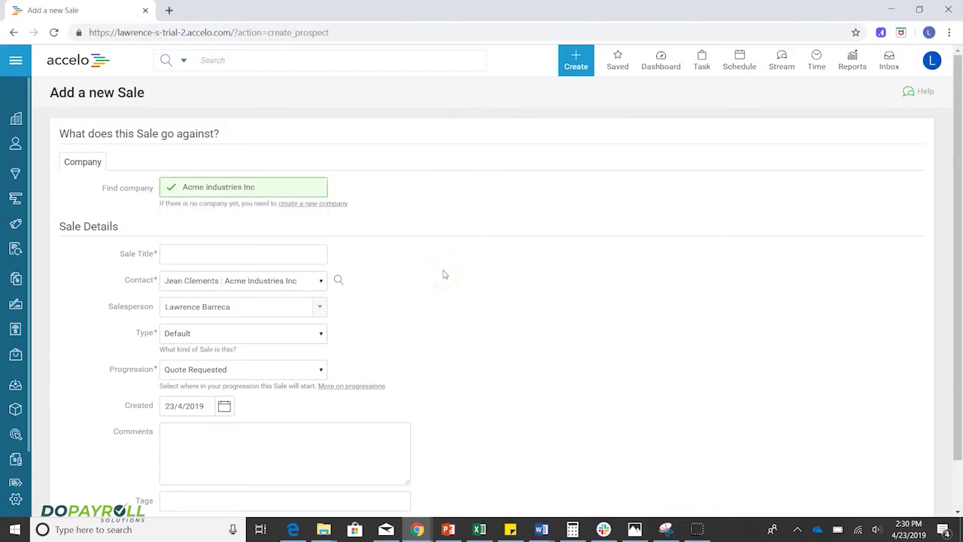
# - Set the sale title to "Web Design"
pyautogui.click(250, 258)
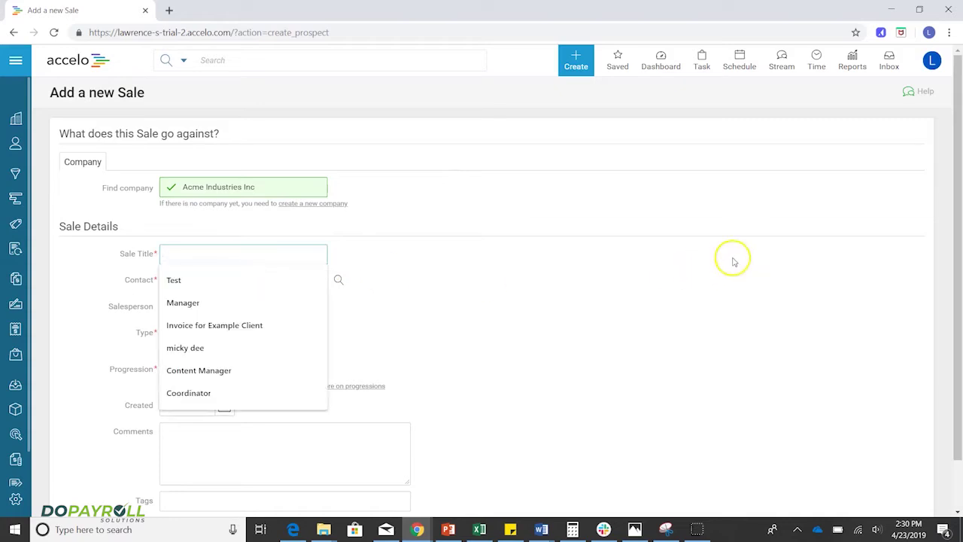
pyautogui.click(734, 261)
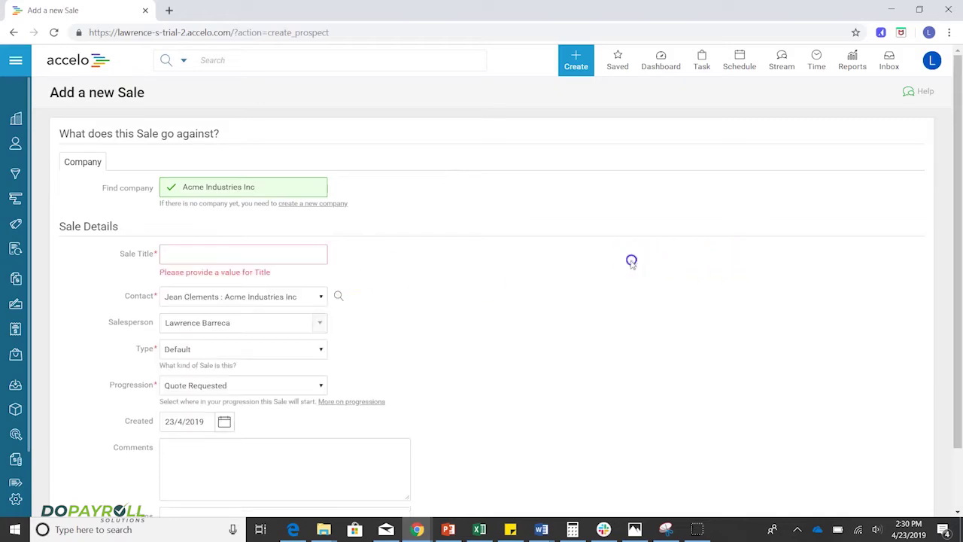
pyautogui.click(288, 258)
pyautogui.write('Web Design')
pyautogui.click(550, 287)
pyautogui.scroll(-1, 550, 292)
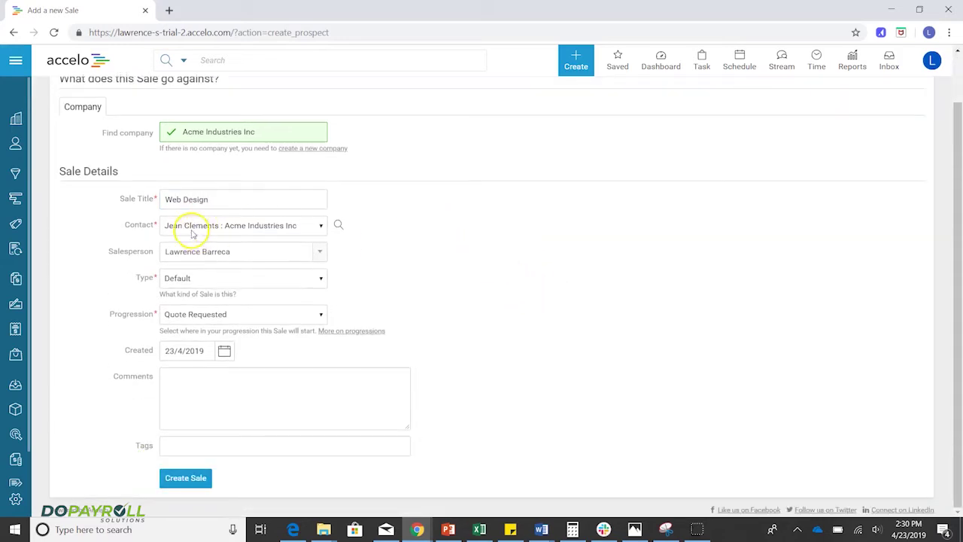
pyautogui.scroll(1, 251, 200)
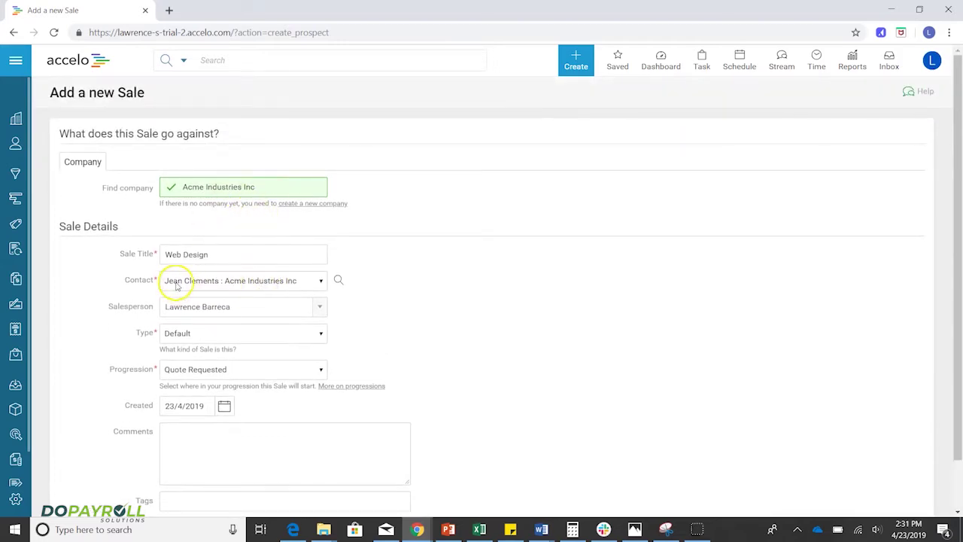
# - Review the contact and salesperson choices available for the new sale
pyautogui.click(201, 281)
pyautogui.click(201, 281)
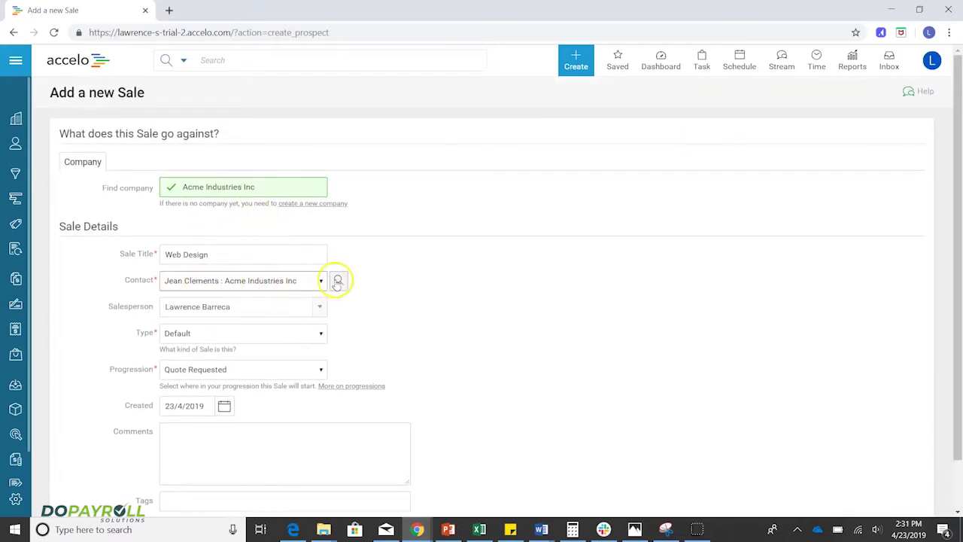
pyautogui.scroll(-1, 418, 289)
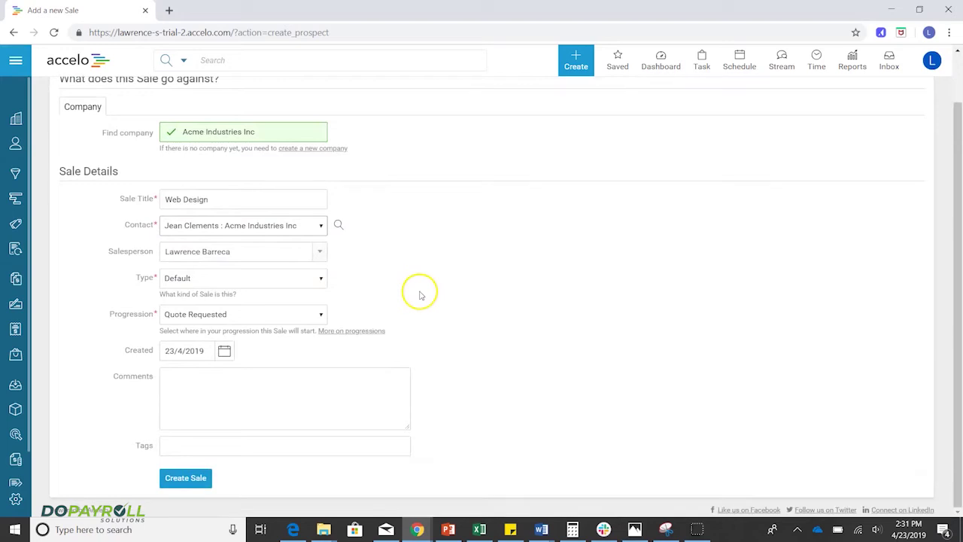
pyautogui.click(316, 252)
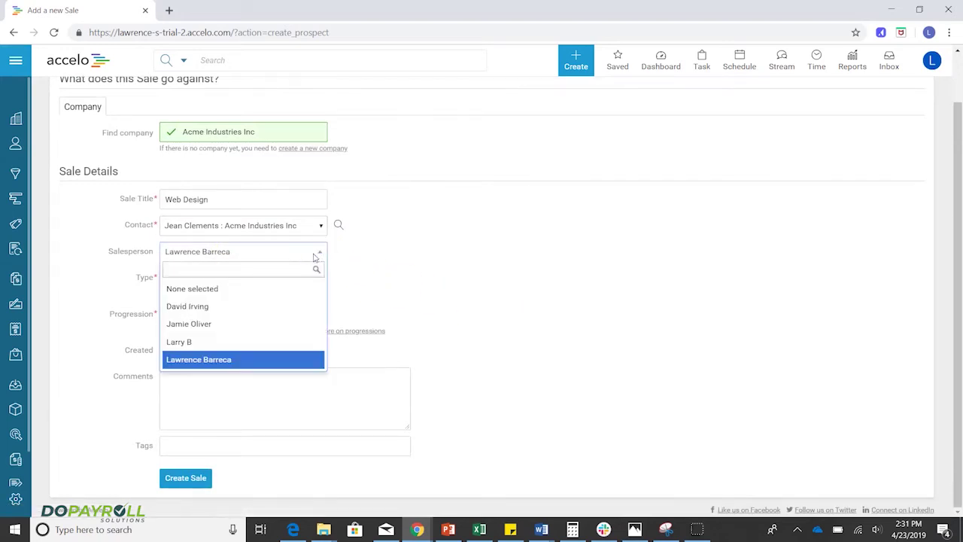
pyautogui.click(221, 359)
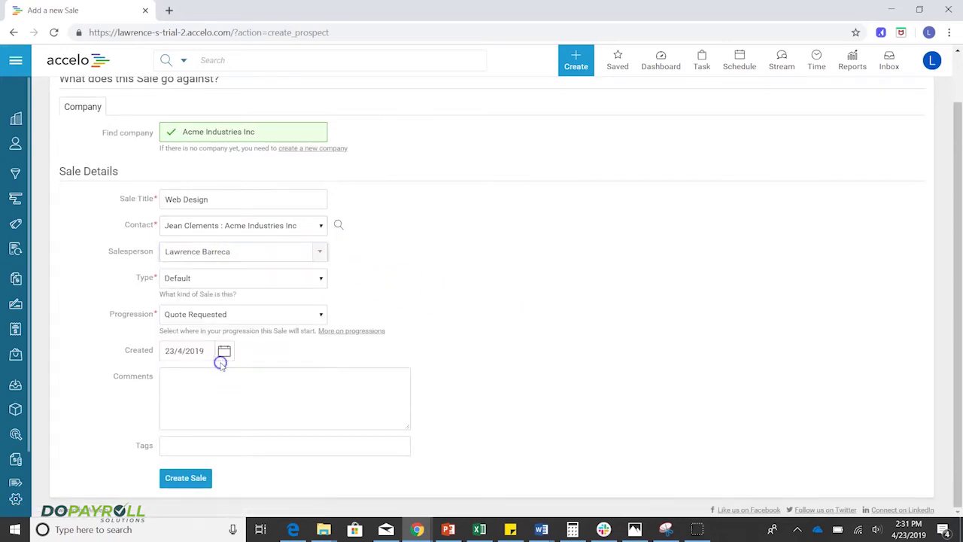
pyautogui.click(200, 256)
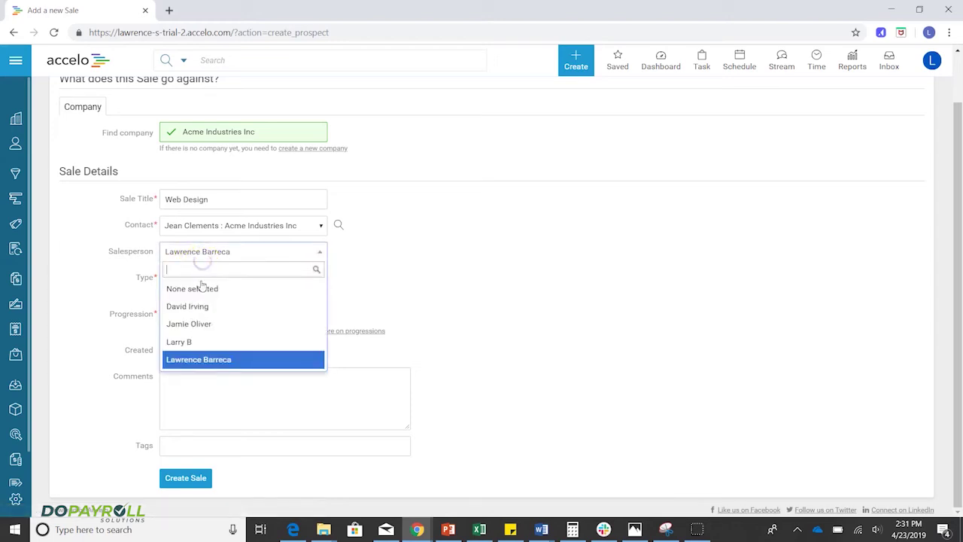
pyautogui.click(202, 359)
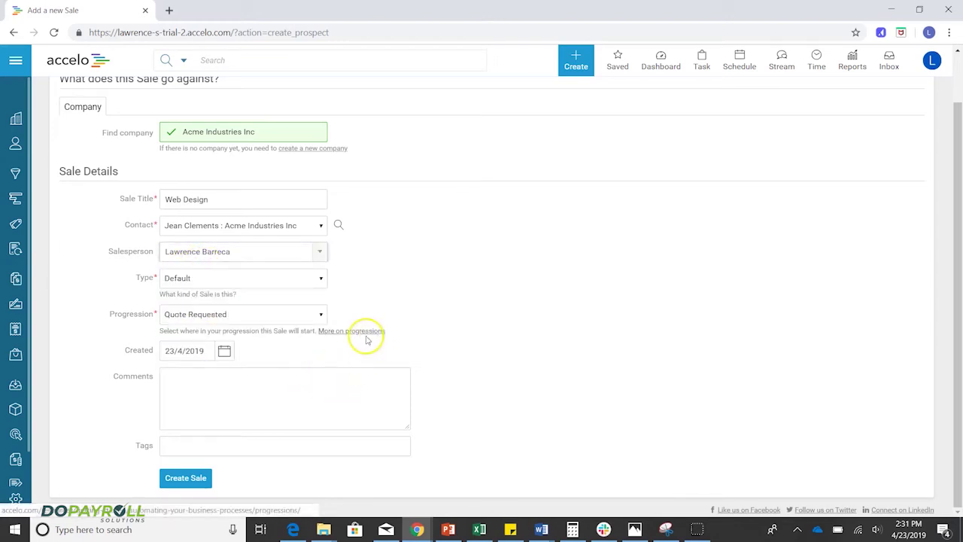
# - Set the sale type to Automated (Example) and its progression to New Lead
pyautogui.click(219, 278)
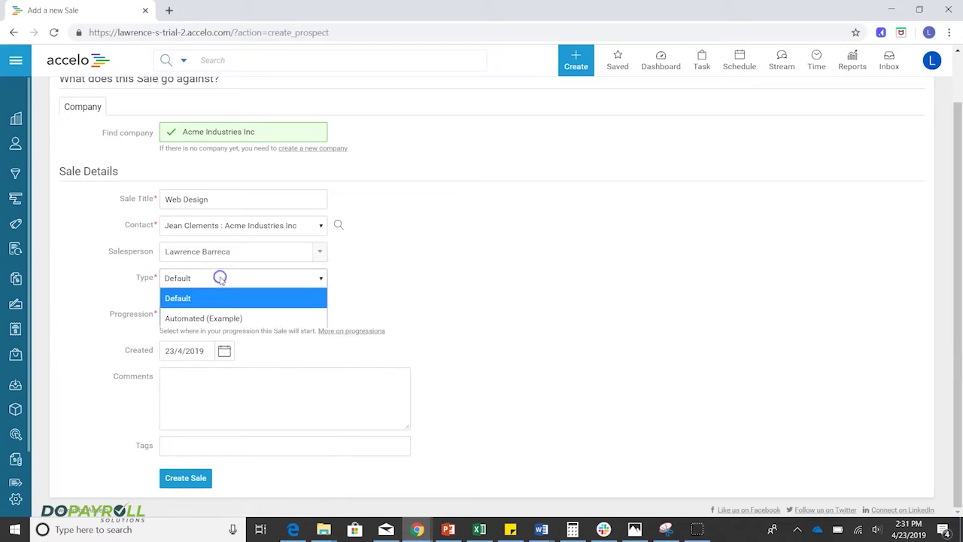
pyautogui.click(214, 320)
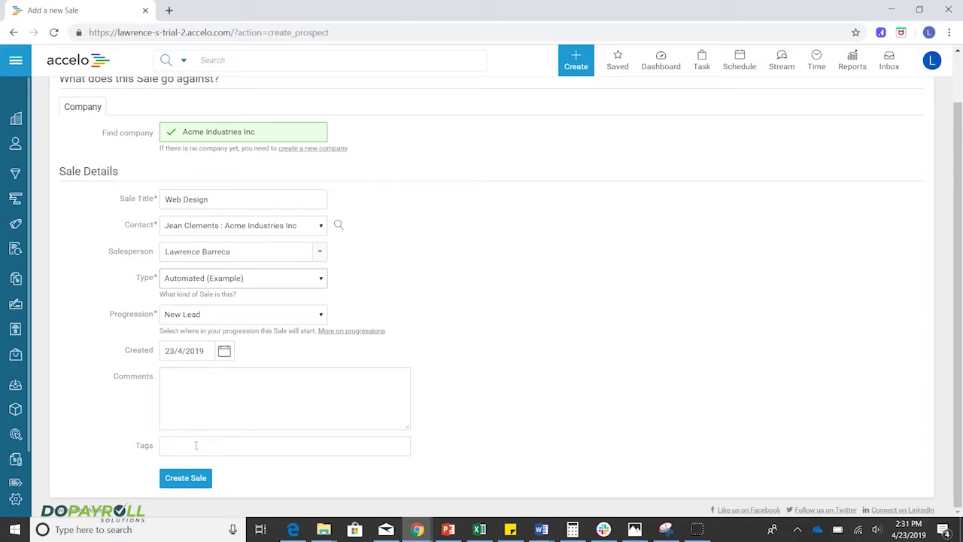
pyautogui.click(200, 314)
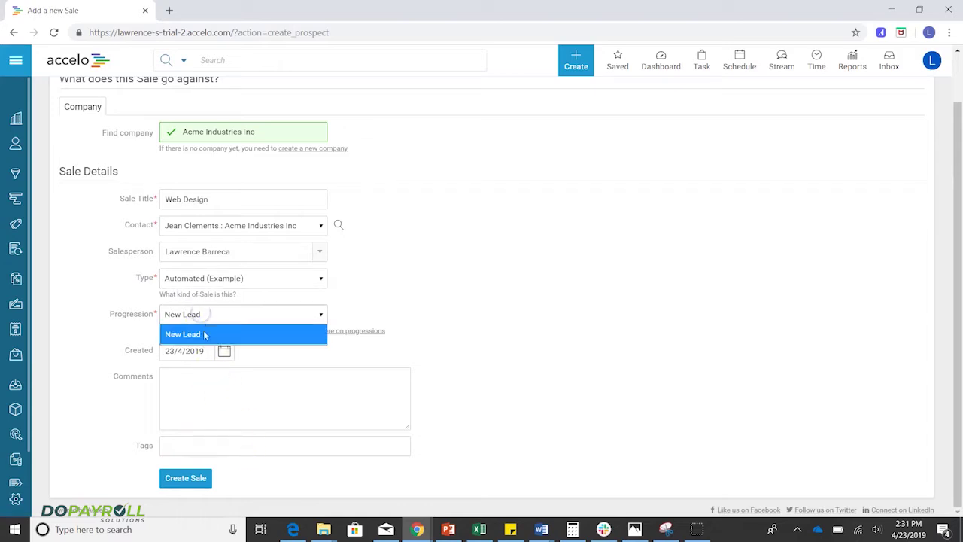
pyautogui.click(204, 334)
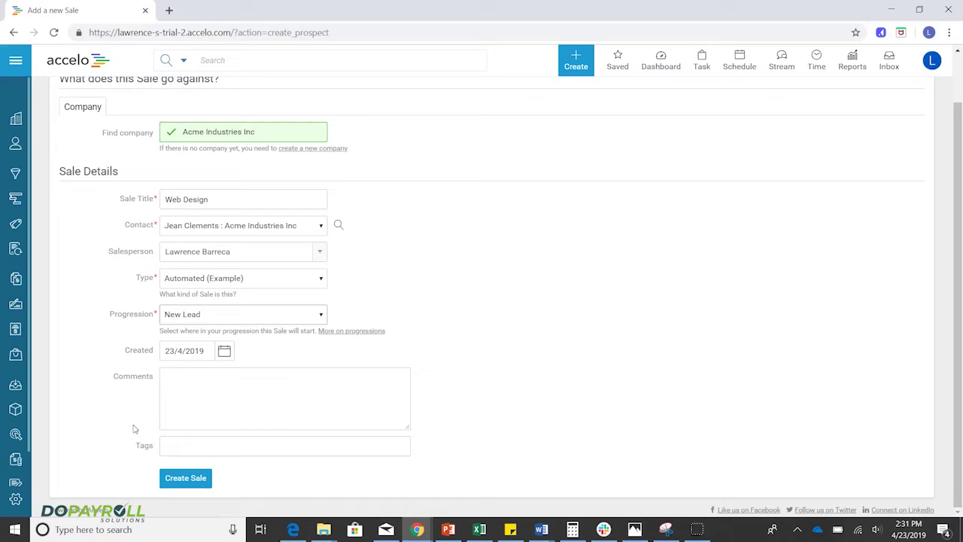
# - Create the Web Design sale from the completed form
pyautogui.click(168, 412)
pyautogui.click(168, 351)
pyautogui.click(311, 404)
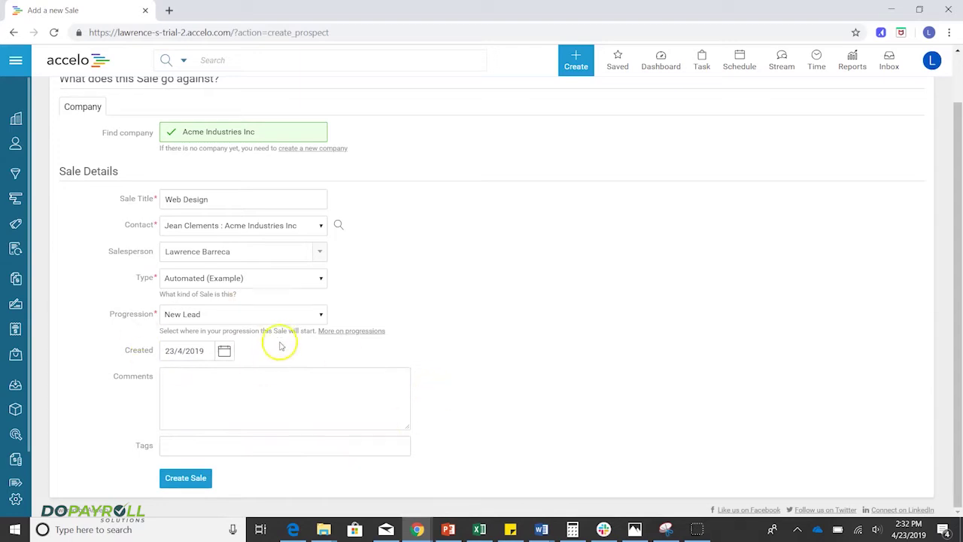
pyautogui.click(193, 480)
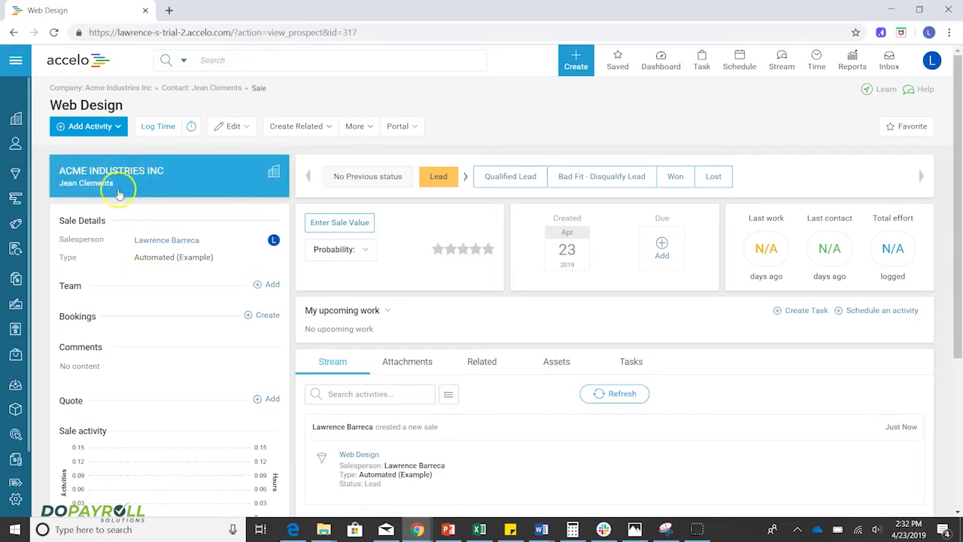
# - Search for the Accelo user "larry" and add that colleague to the sale's team with the type Vendor / Partner
pyautogui.scroll(-1, 189, 268)
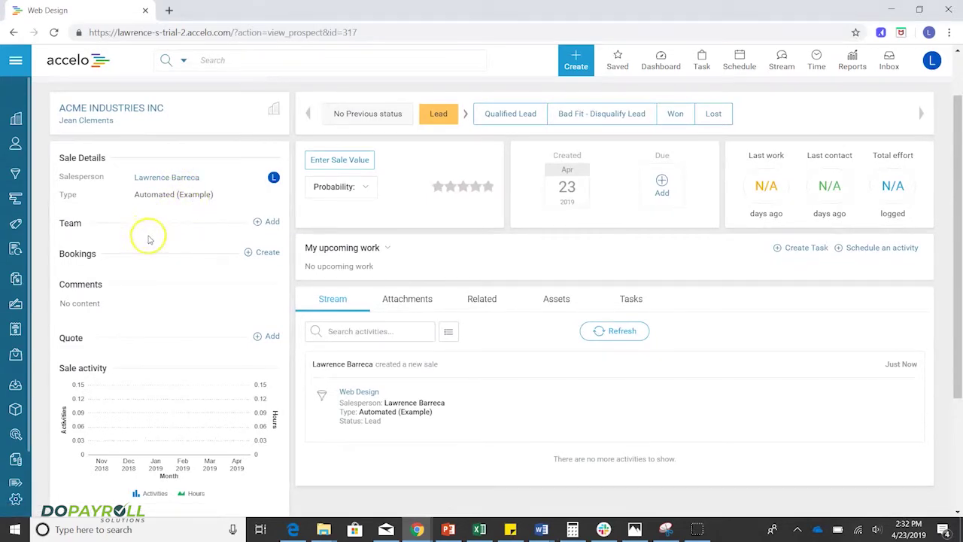
pyautogui.click(265, 220)
pyautogui.write('larry')
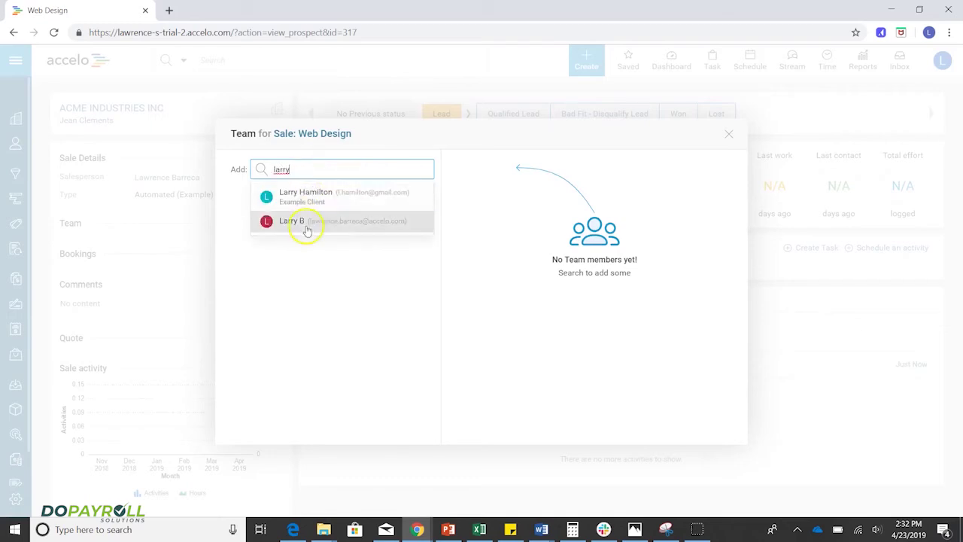
pyautogui.click(308, 224)
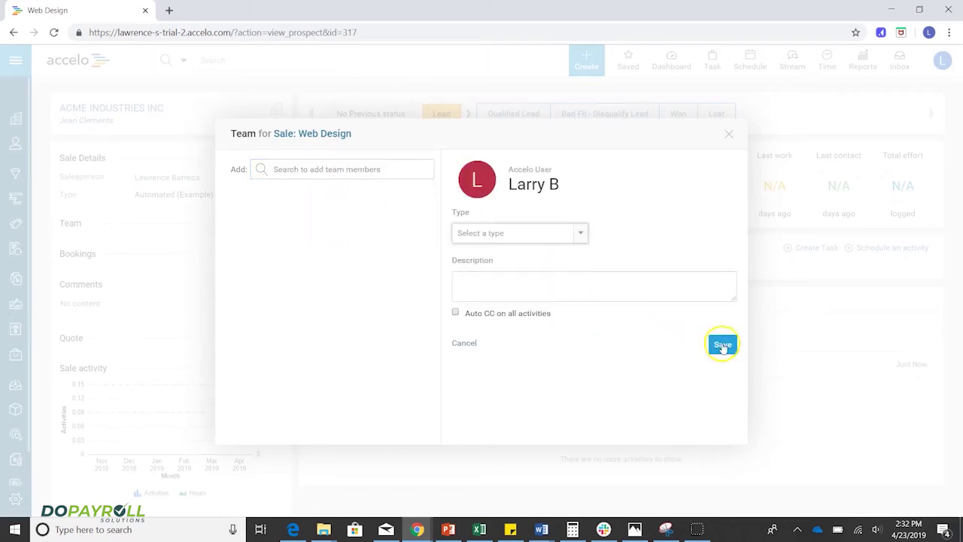
pyautogui.click(549, 234)
pyautogui.click(509, 282)
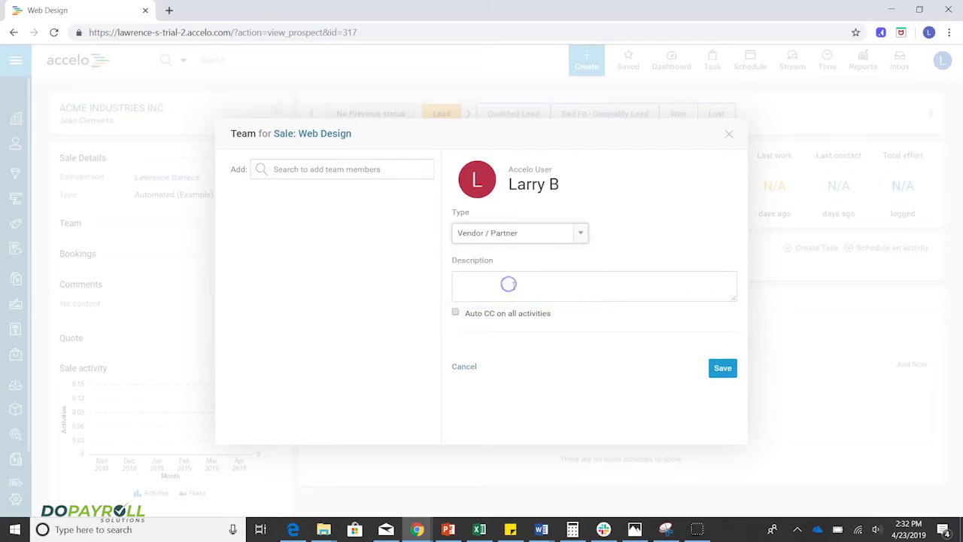
pyautogui.click(723, 369)
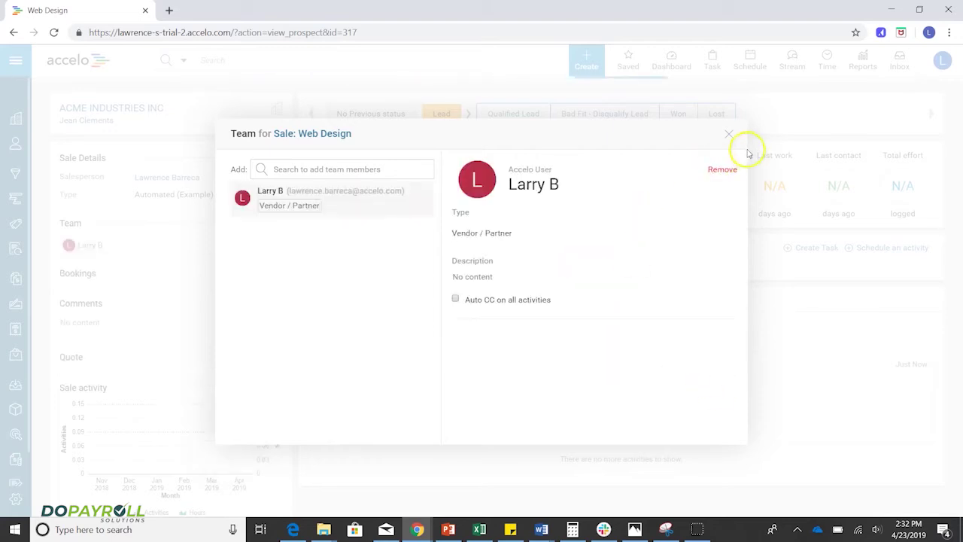
pyautogui.click(728, 133)
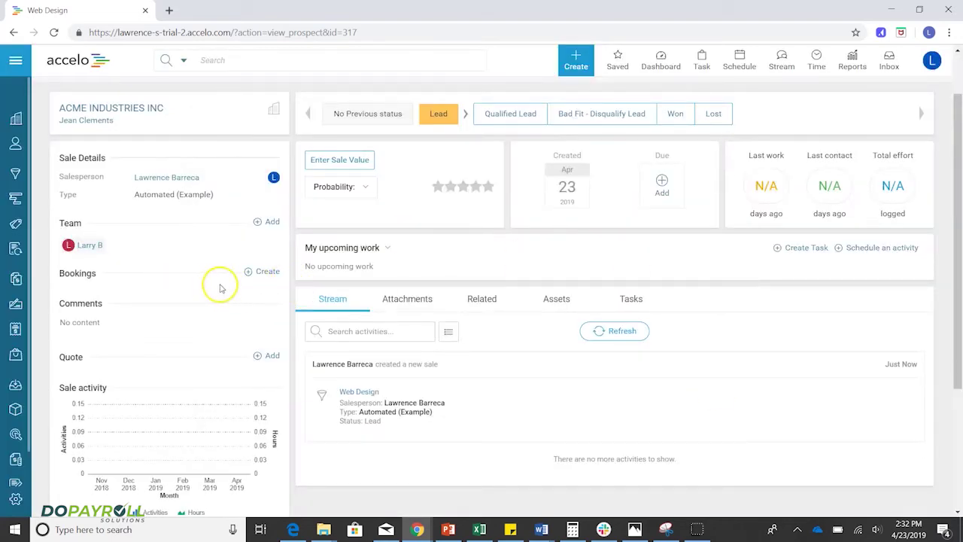
# - Examine the sale's bookings, comments, quote, activity chart, additional details and email alias
pyautogui.moveTo(88, 322)
pyautogui.scroll(-1, 199, 354)
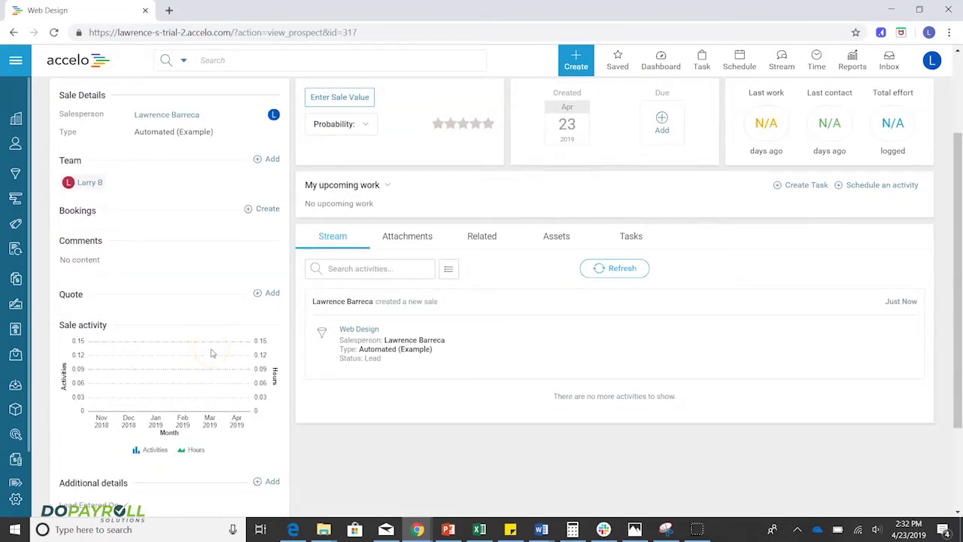
pyautogui.scroll(-1, 222, 299)
pyautogui.scroll(-1, 221, 299)
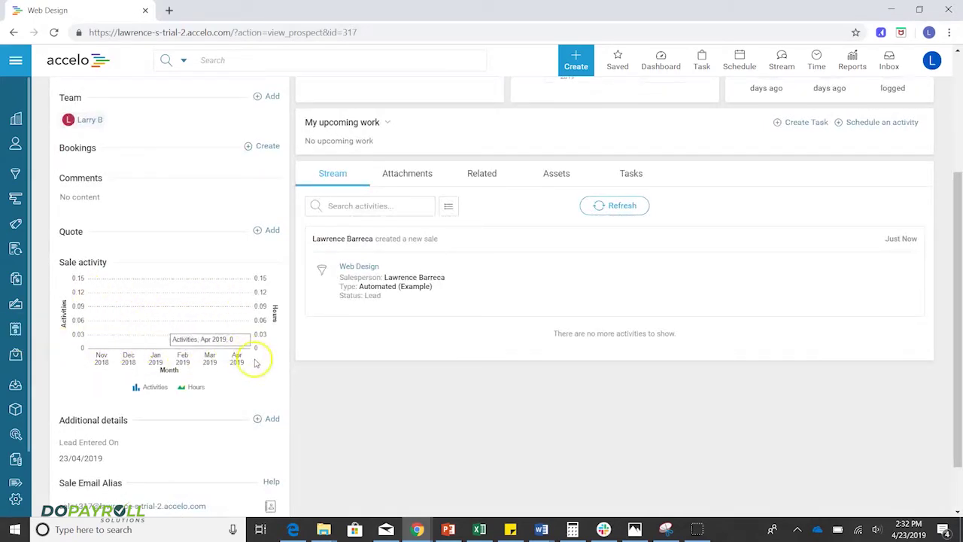
pyautogui.scroll(-1, 254, 362)
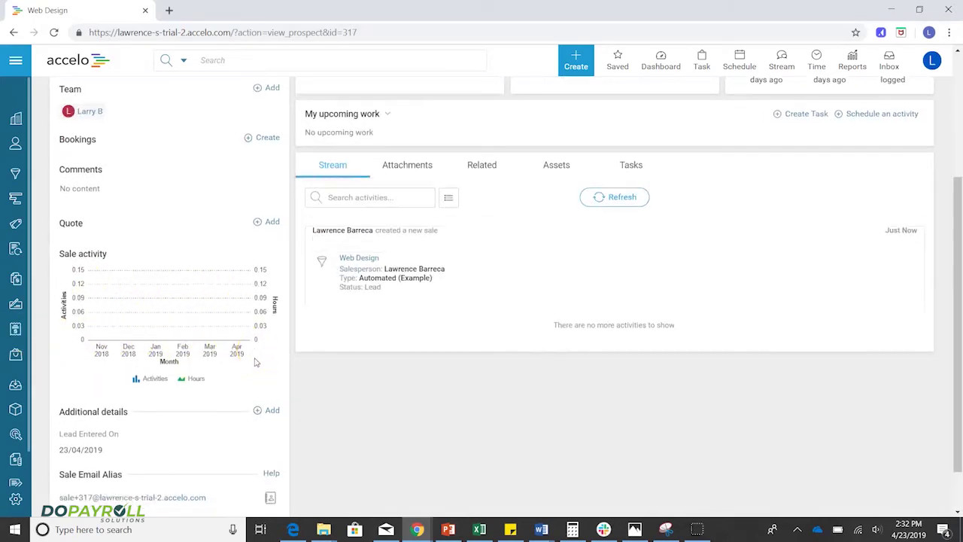
pyautogui.scroll(6, 255, 364)
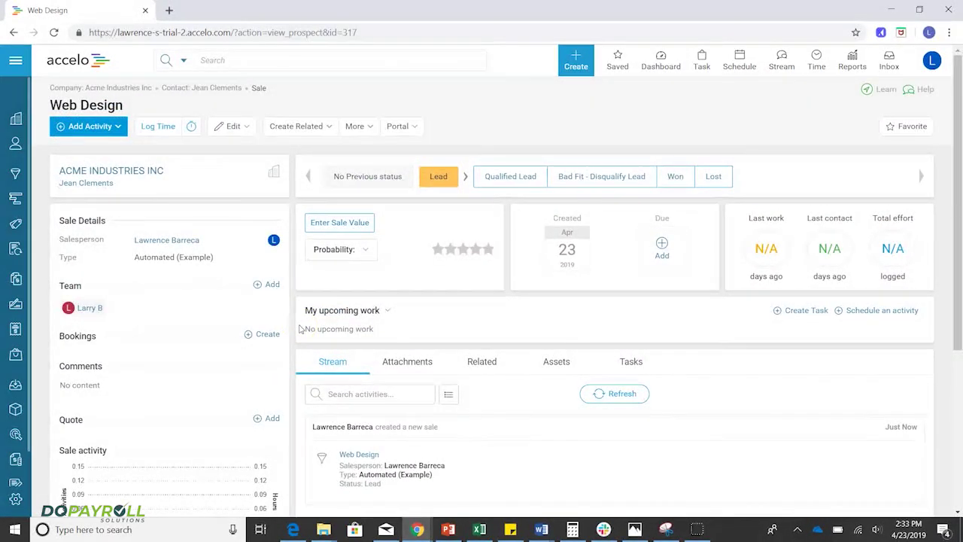
# - Set the value of the Web Design sale to $4,500
pyautogui.click(353, 224)
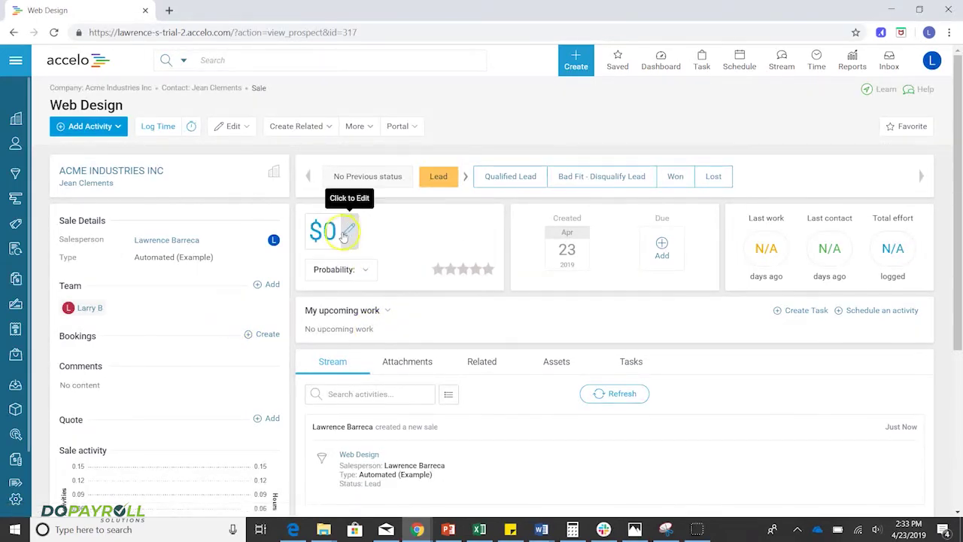
pyautogui.click(328, 231)
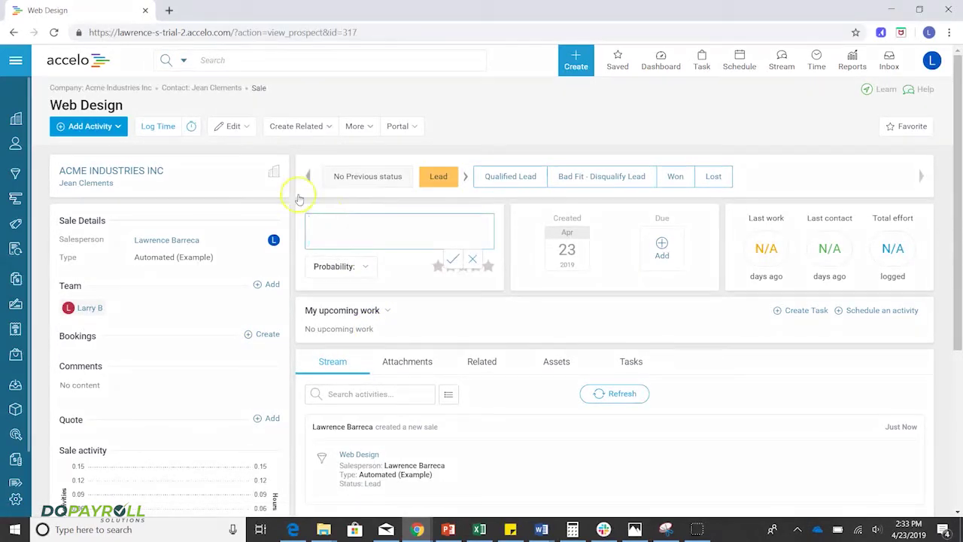
pyautogui.write('4500')
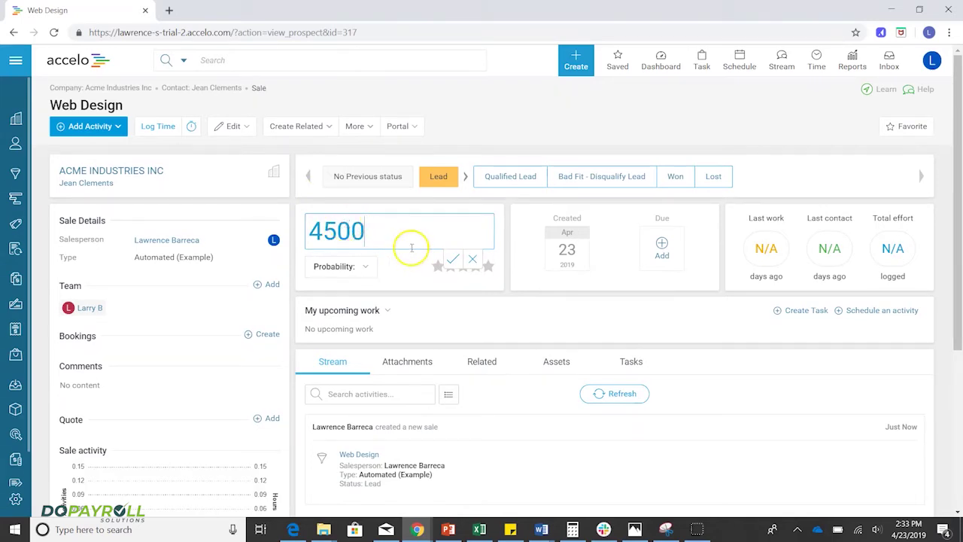
pyautogui.click(452, 259)
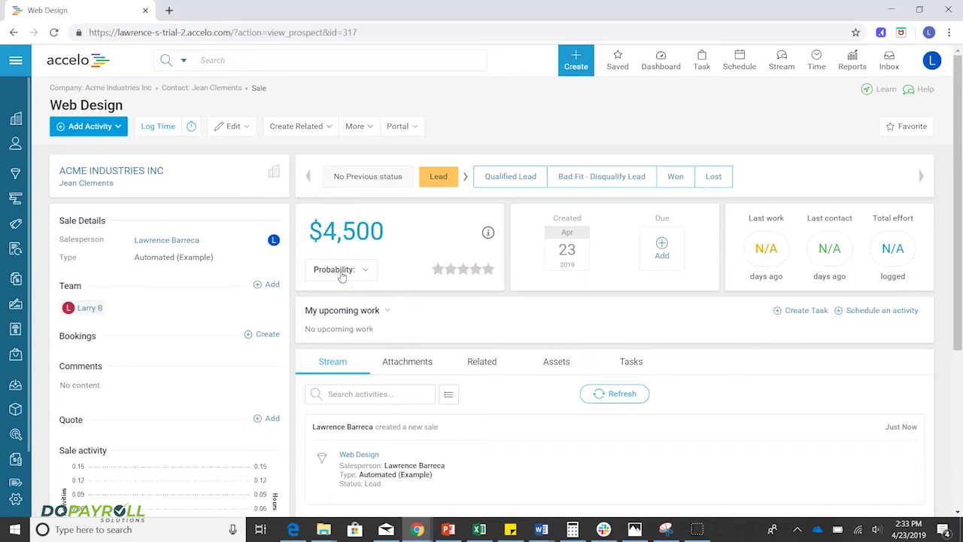
# - Rate the Web Design sale four stars and set its probability to 80% - Very Likely
pyautogui.click(362, 290)
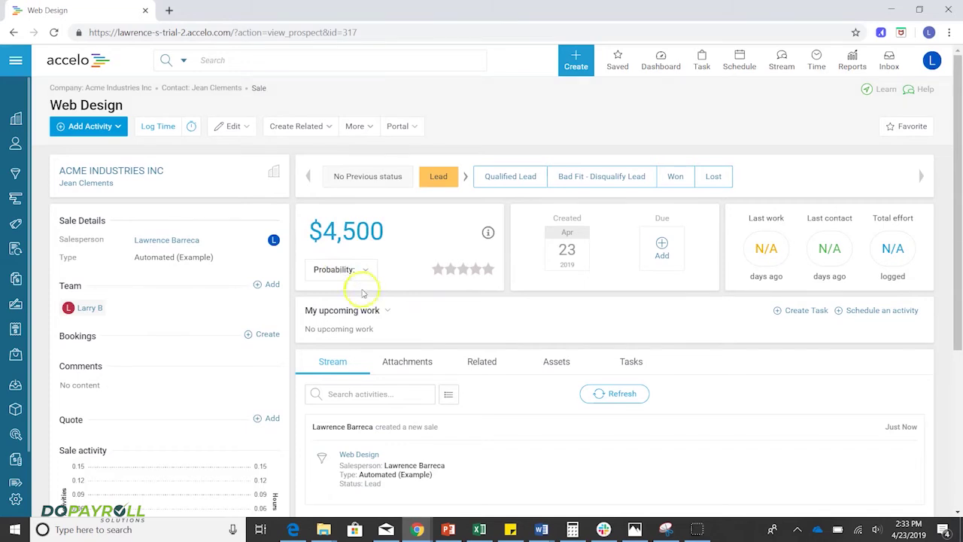
pyautogui.click(476, 271)
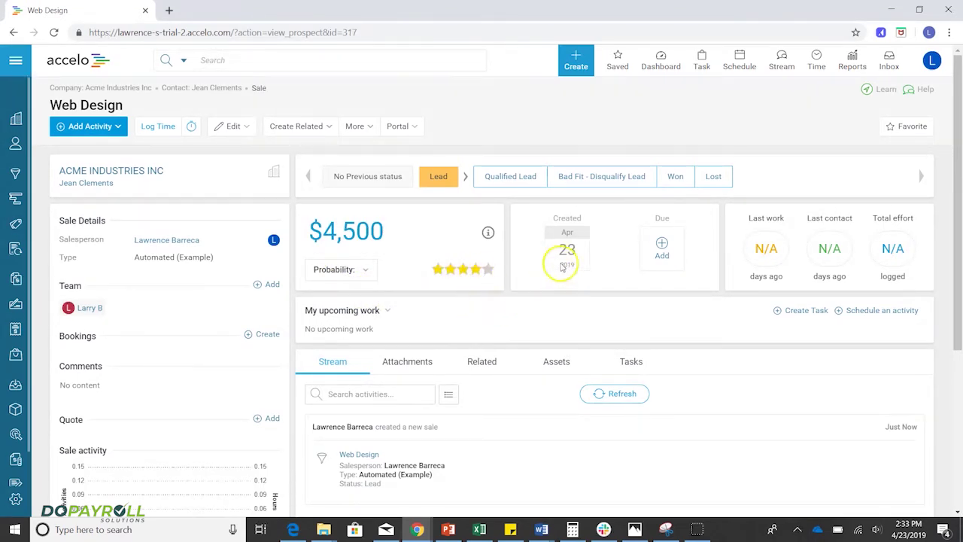
pyautogui.click(350, 273)
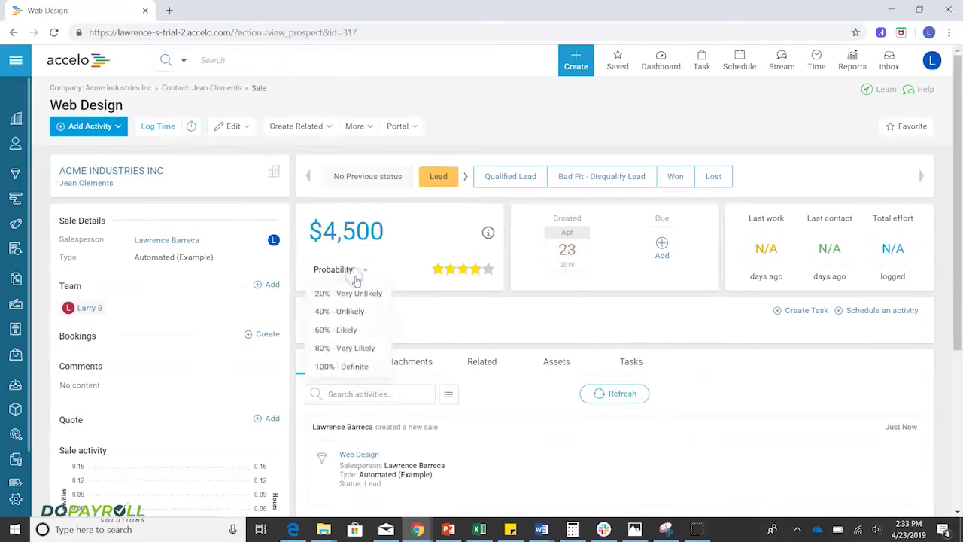
pyautogui.click(353, 348)
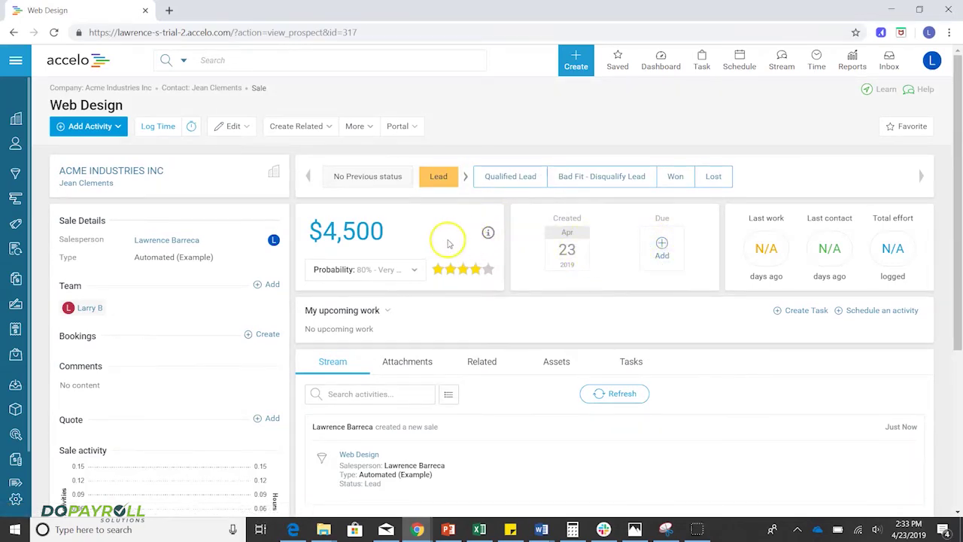
# - Examine the sale's dates, work and contact indicators, upcoming work, activity stream, attachments and related projects, tickets and retainers
pyautogui.scroll(-1, 444, 239)
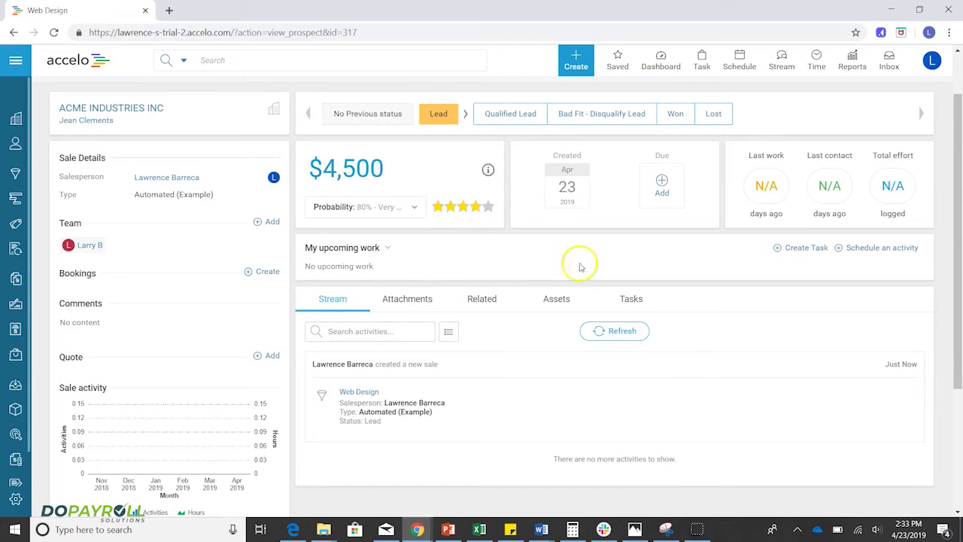
pyautogui.scroll(1, 770, 185)
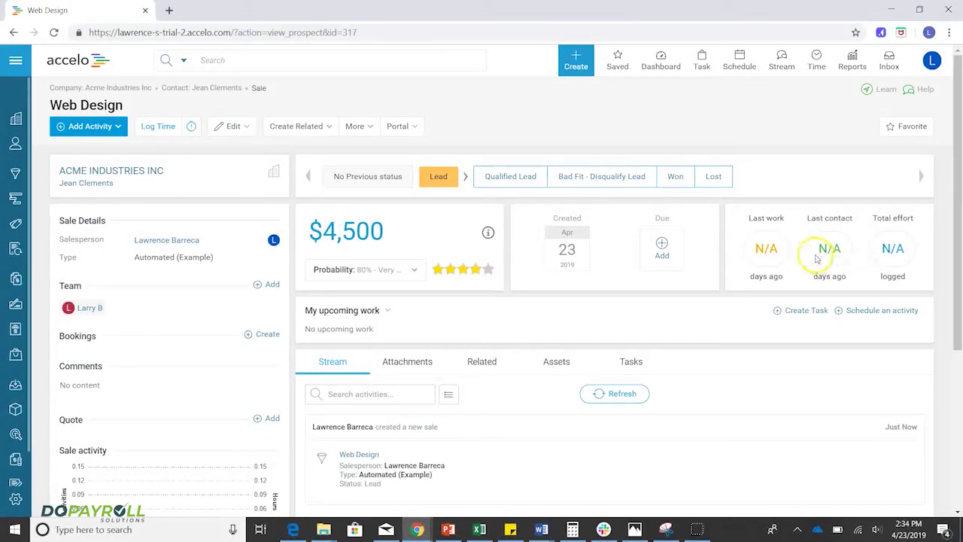
pyautogui.scroll(-2, 666, 253)
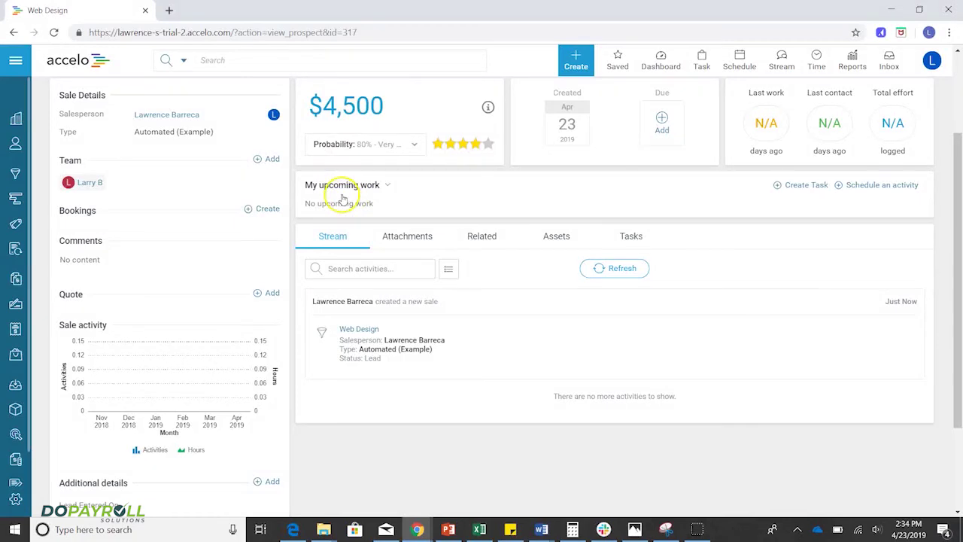
pyautogui.scroll(-1, 354, 196)
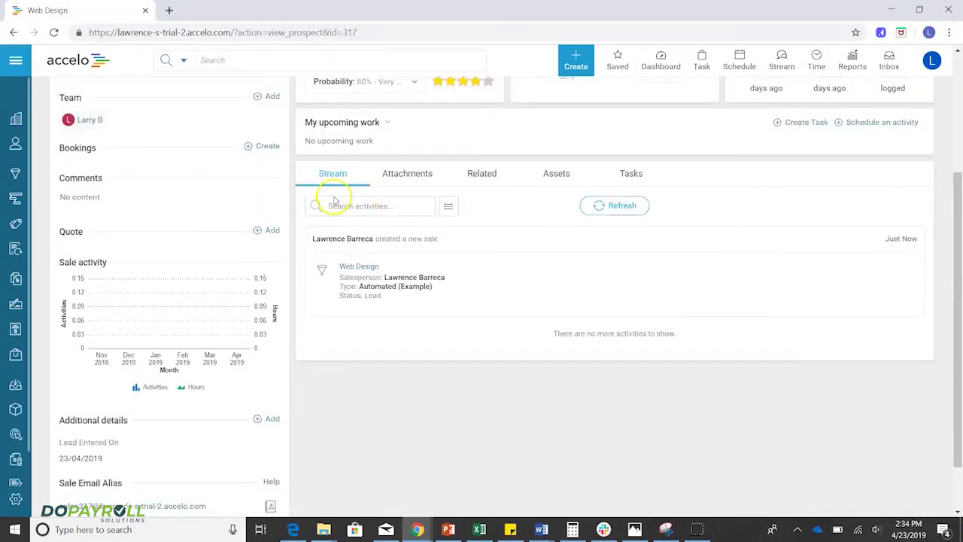
pyautogui.scroll(1, 335, 200)
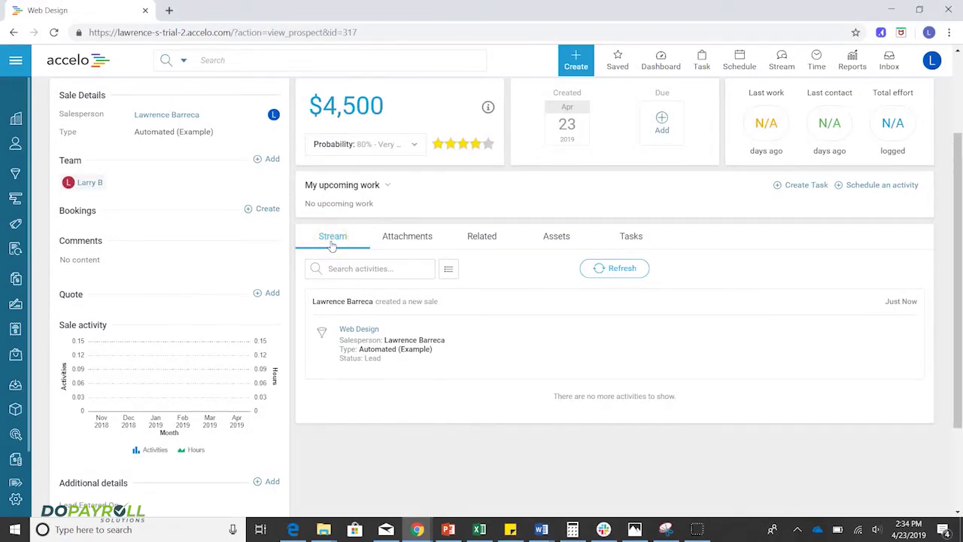
pyautogui.click(399, 233)
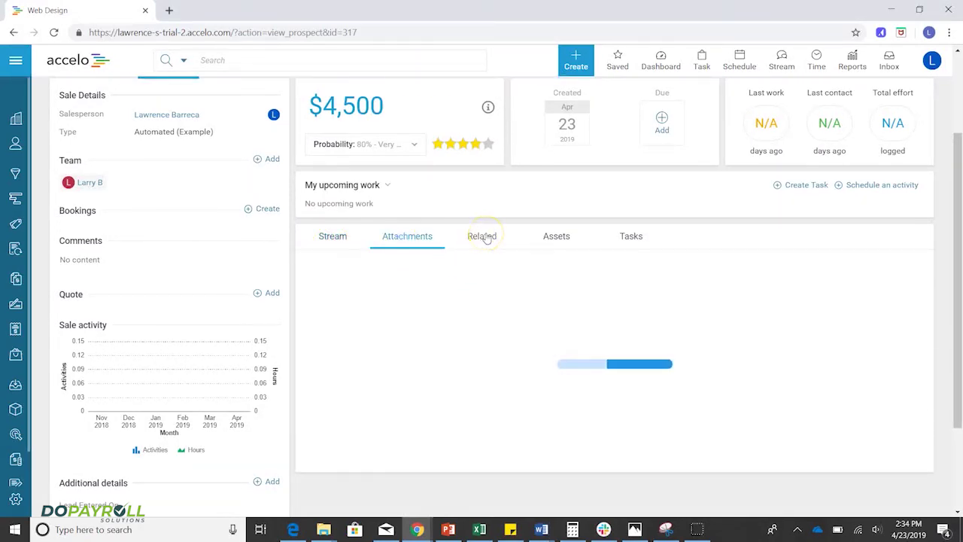
pyautogui.click(485, 238)
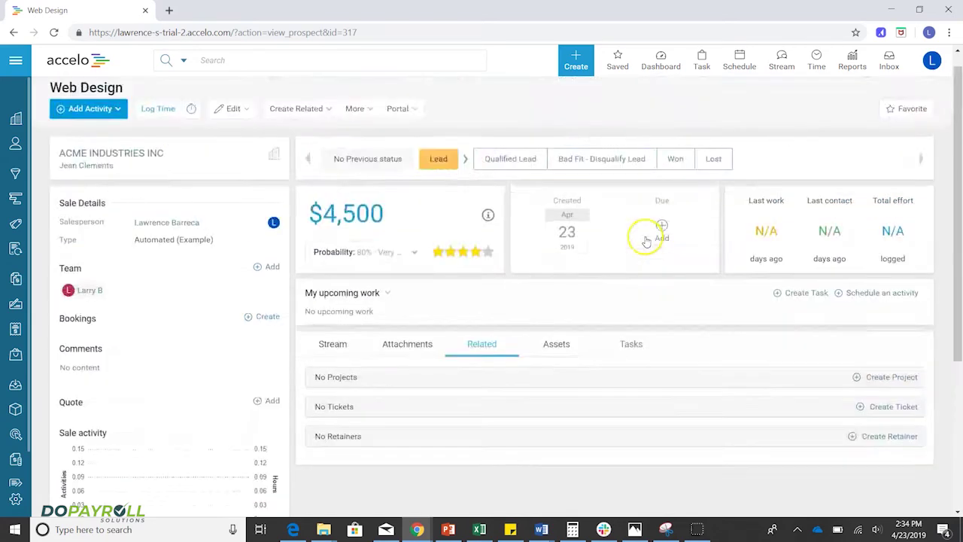
pyautogui.scroll(2, 647, 238)
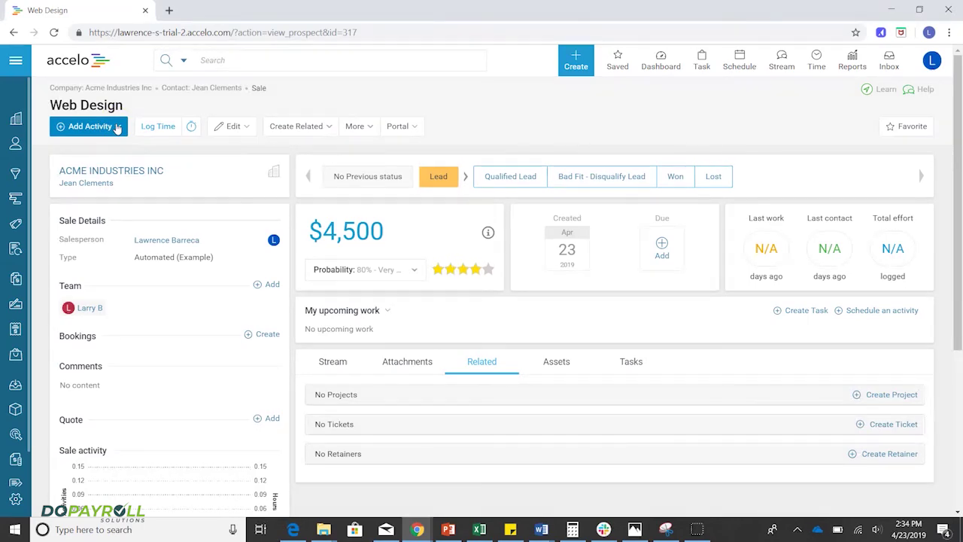
pyautogui.click(233, 127)
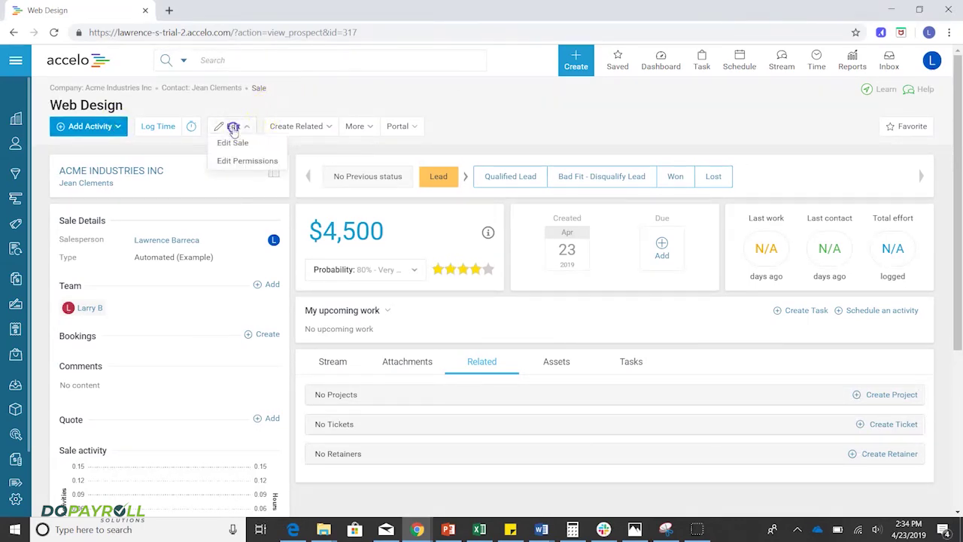
pyautogui.click(233, 129)
pyautogui.click(303, 124)
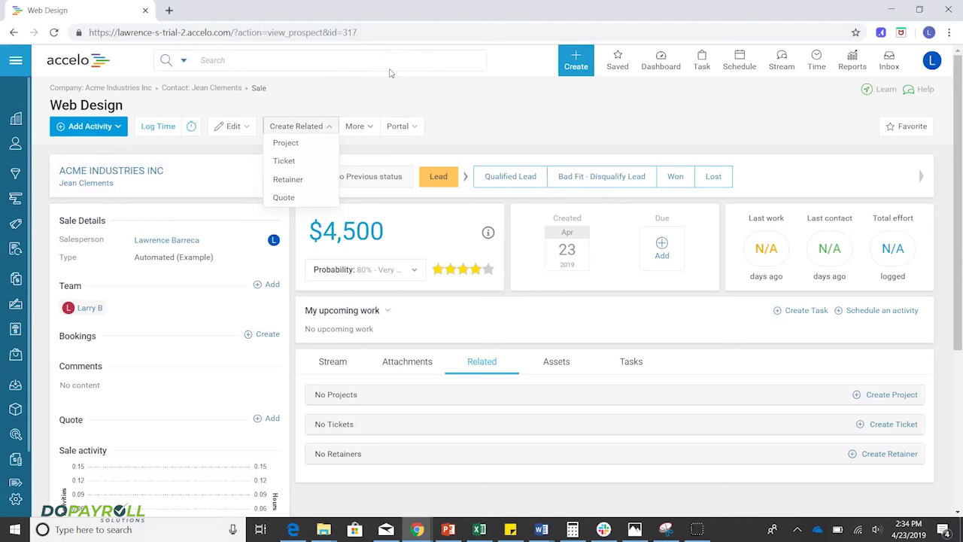
pyautogui.click(365, 124)
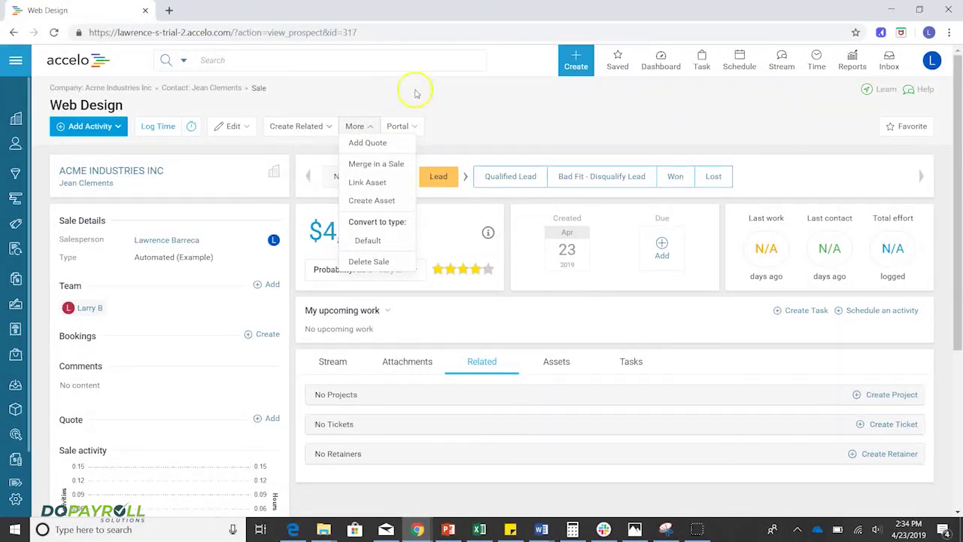
pyautogui.click(399, 125)
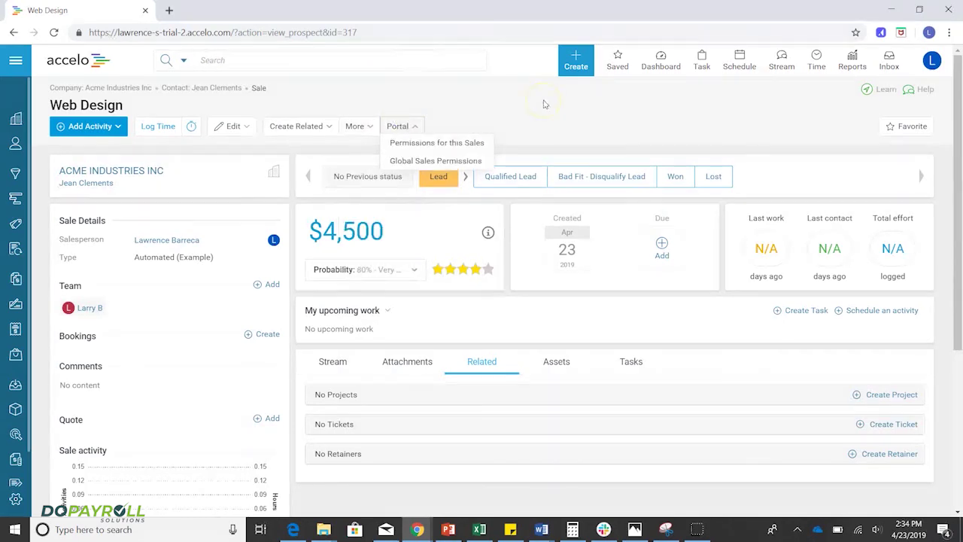